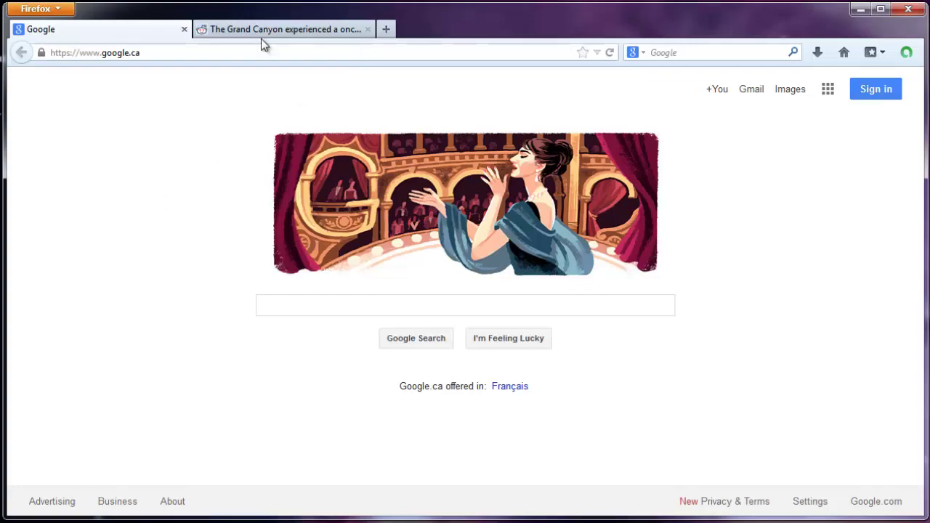
# Close the Grand Canyon Reddit tab so only the Google.ca tab remains.
pyautogui.scroll(-5, 295, 164)
pyautogui.scroll(-4, 296, 164)
pyautogui.scroll(15, 295, 164)
pyautogui.click(367, 29)
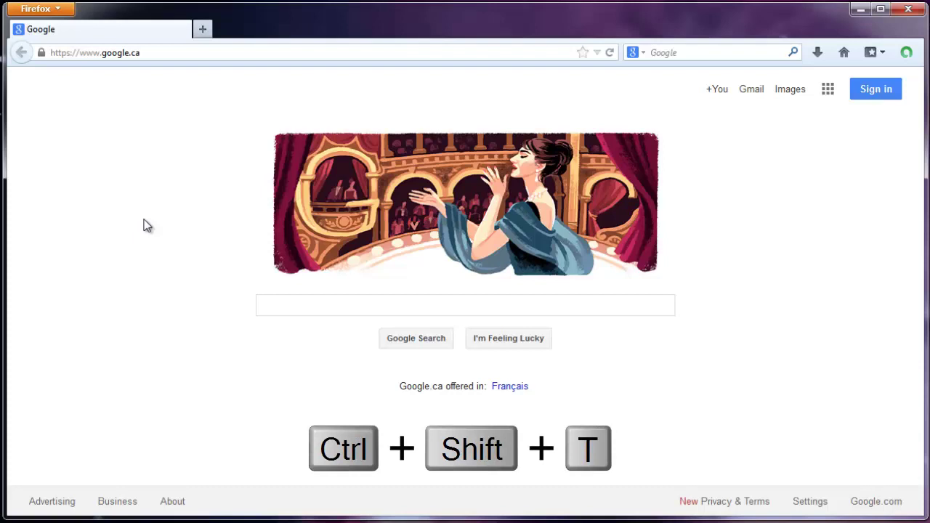
pyautogui.hotkey('ctrl', 'shift', 't')
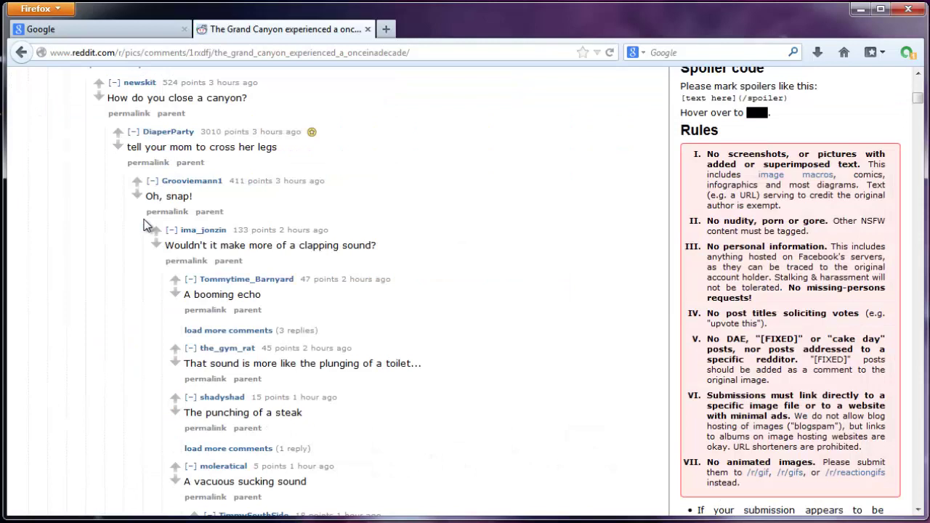
pyautogui.click(385, 29)
pyautogui.click(841, 52)
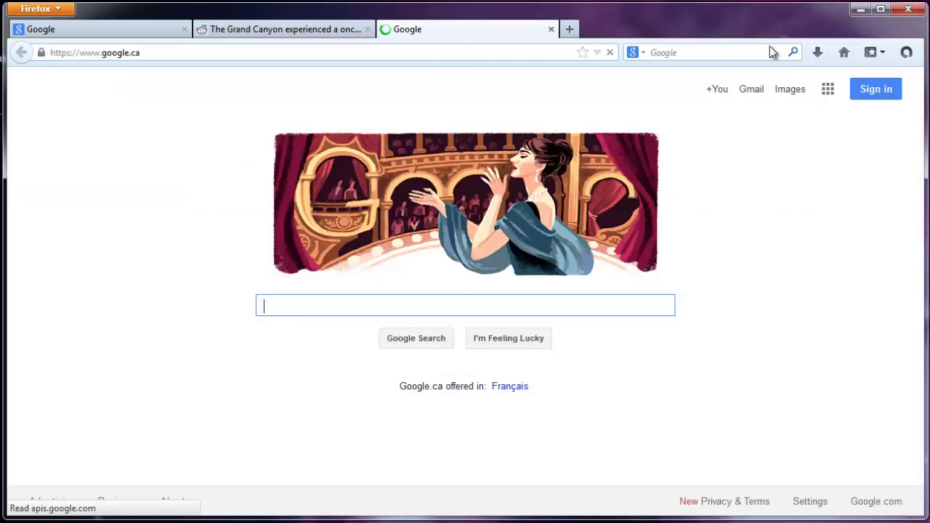
pyautogui.middleClick(843, 53)
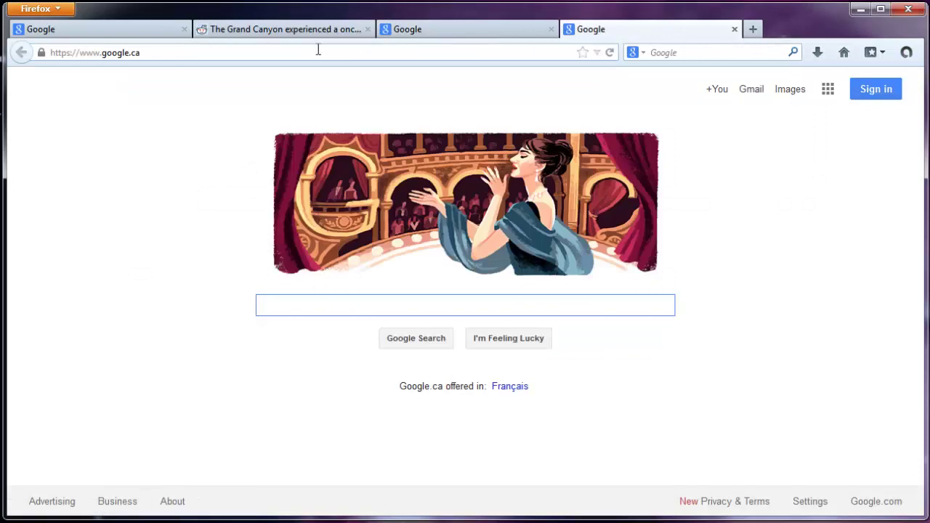
pyautogui.click(308, 52)
pyautogui.write('youtube.com')
pyautogui.press('Return')
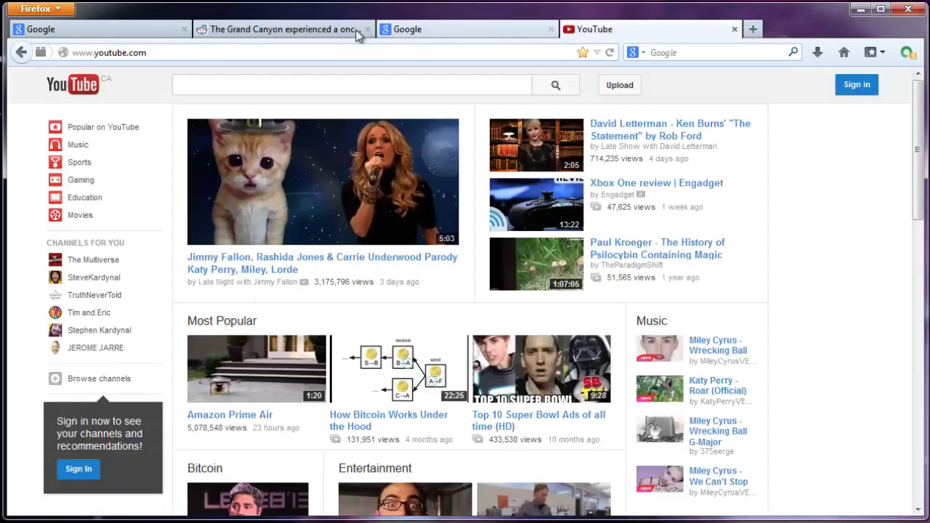
pyautogui.click(327, 28)
pyautogui.middleClick(327, 28)
pyautogui.middleClick(328, 28)
# Middle-click close the YouTube tab, reopen closed tabs with Ctrl+Shift+T, then close the extras.
pyautogui.middleClick(327, 27)
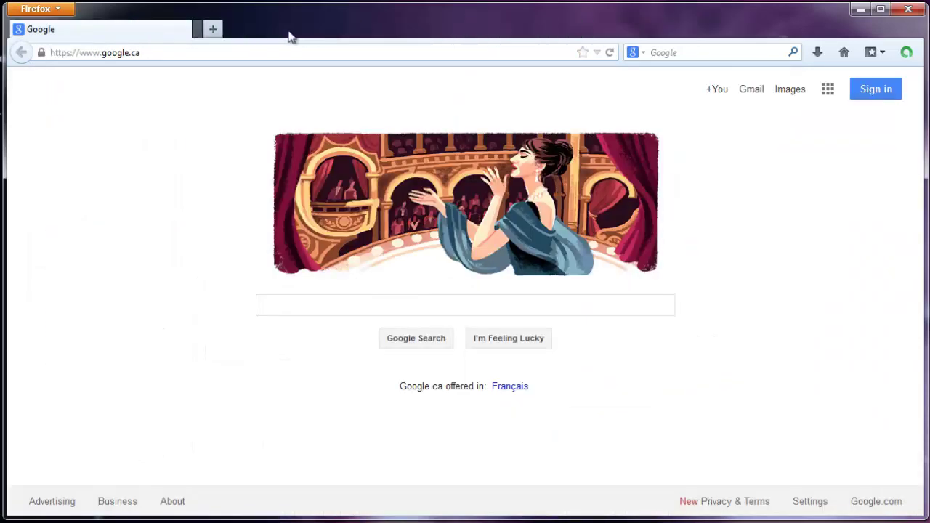
pyautogui.hotkey('ctrl', 'shift', 't')
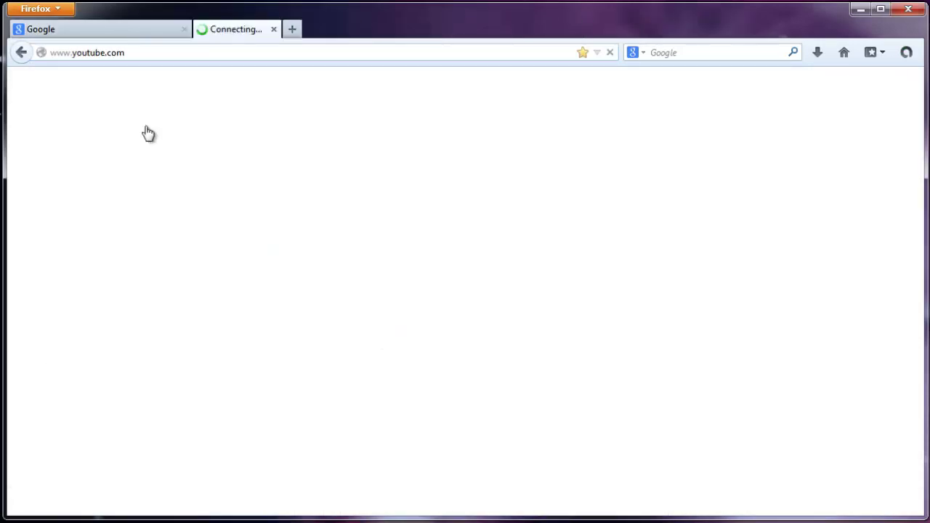
pyautogui.hotkey('ctrl', 'shift', 't')
pyautogui.hotkey('ctrl', 'shift', 't')
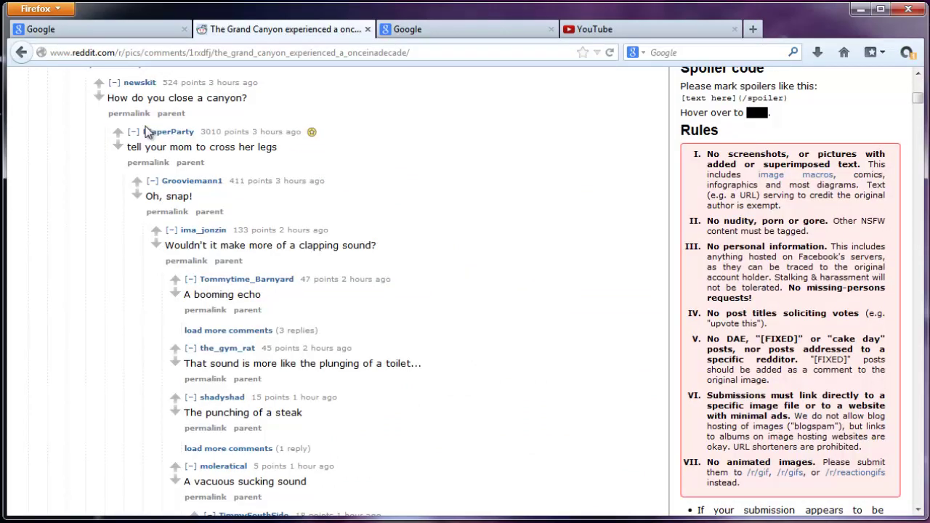
pyautogui.scroll(5, 471, 199)
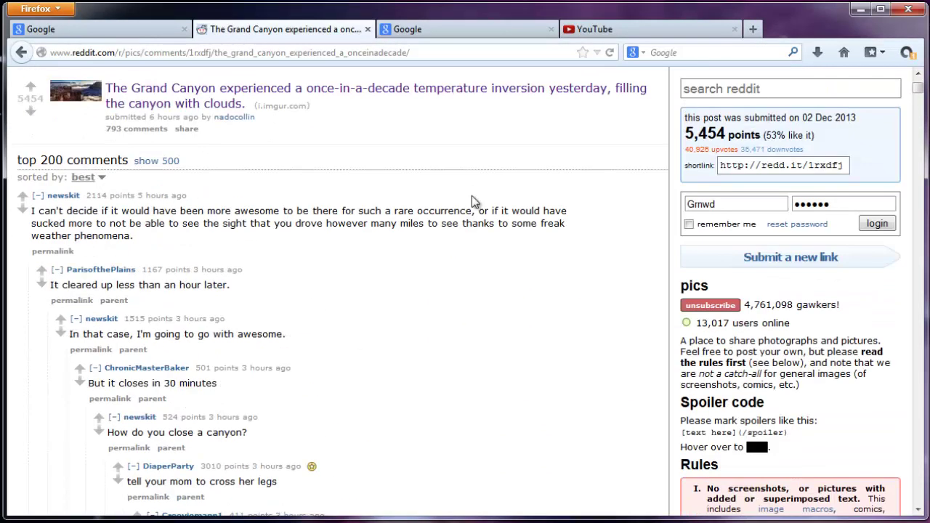
pyautogui.hotkey('ctrl', 'w')
pyautogui.hotkey('ctrl', 'w')
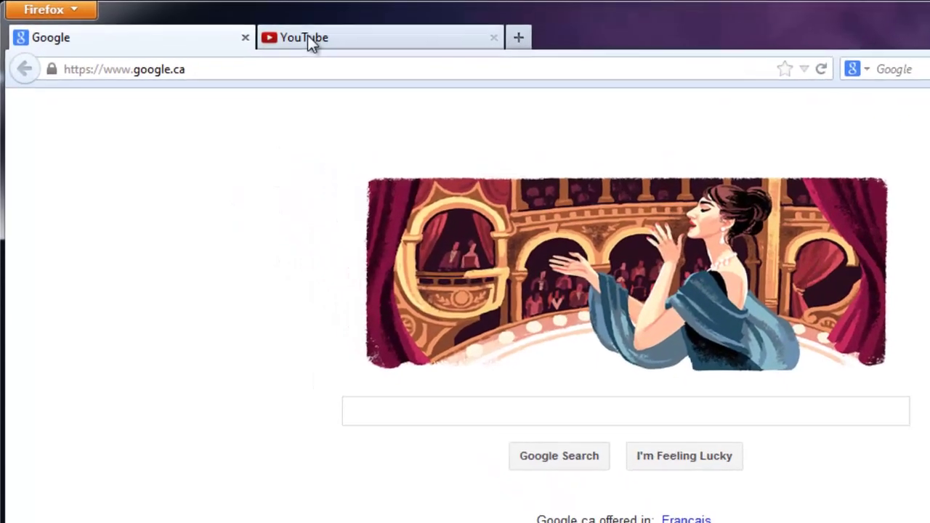
# Pin the YouTube tab from its tab context menu.
pyautogui.click(373, 40)
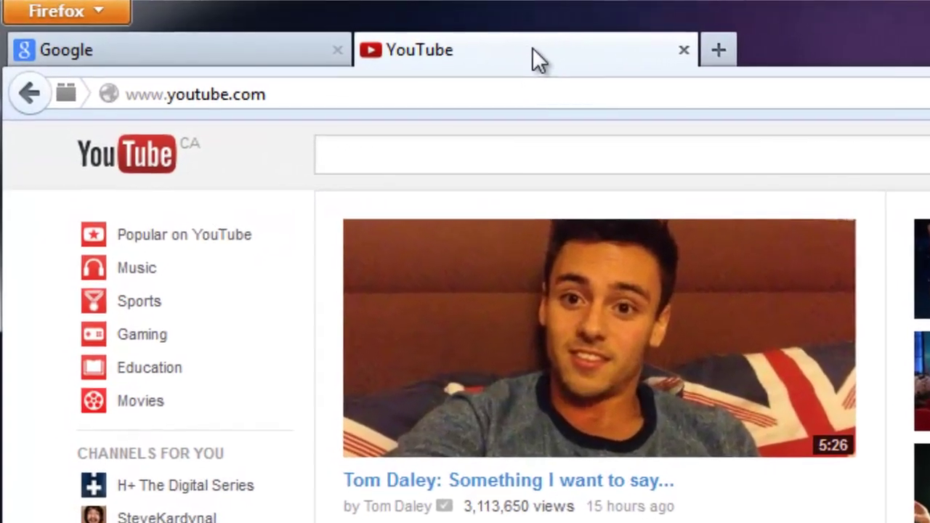
pyautogui.rightClick(503, 48)
pyautogui.click(575, 112)
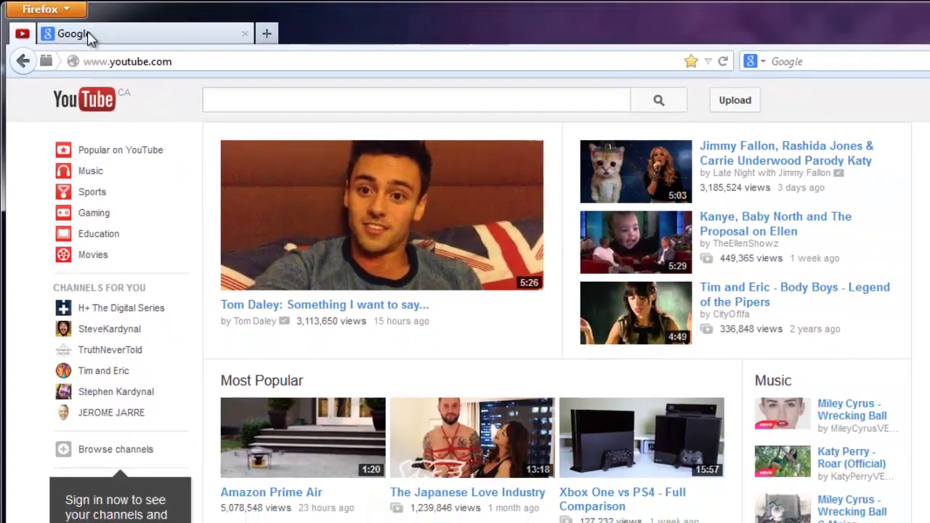
# Reload the Google home page, restart the browser, and return to the pinned YouTube tab.
pyautogui.click(109, 47)
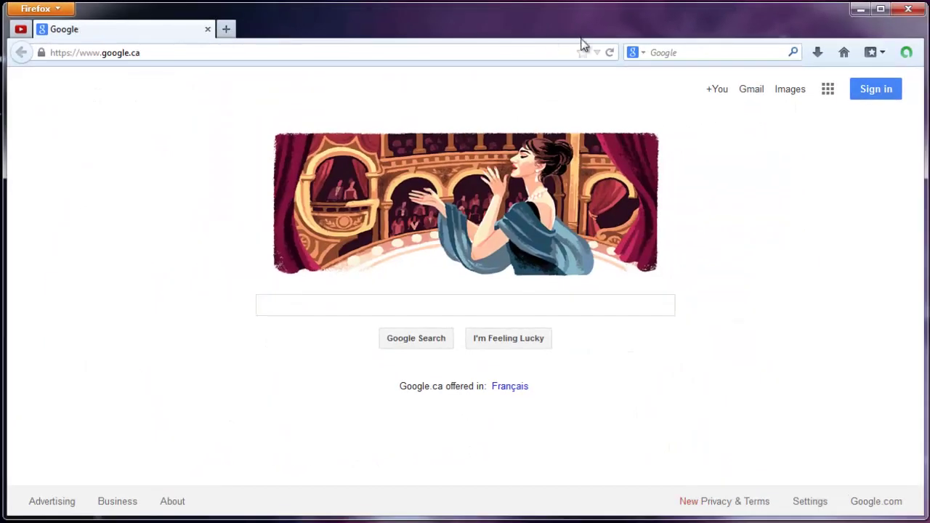
pyautogui.click(844, 53)
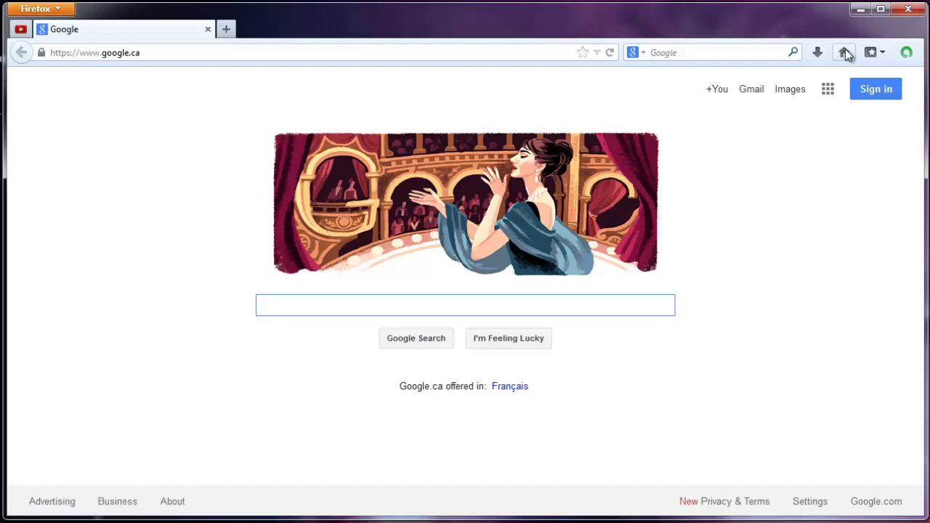
pyautogui.click(908, 8)
pyautogui.click(21, 30)
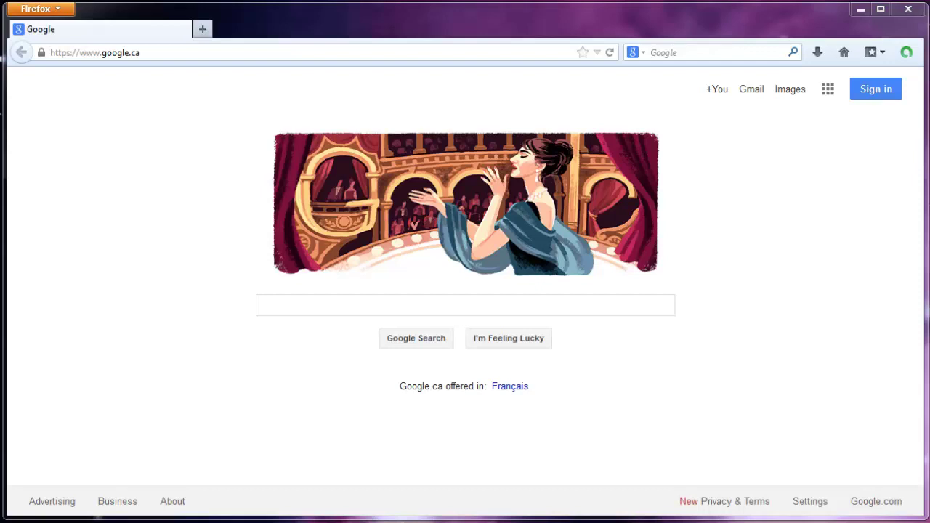
# Visit the Advertising page, go back, then open Advertising, Business and About in background tabs.
pyautogui.click(60, 503)
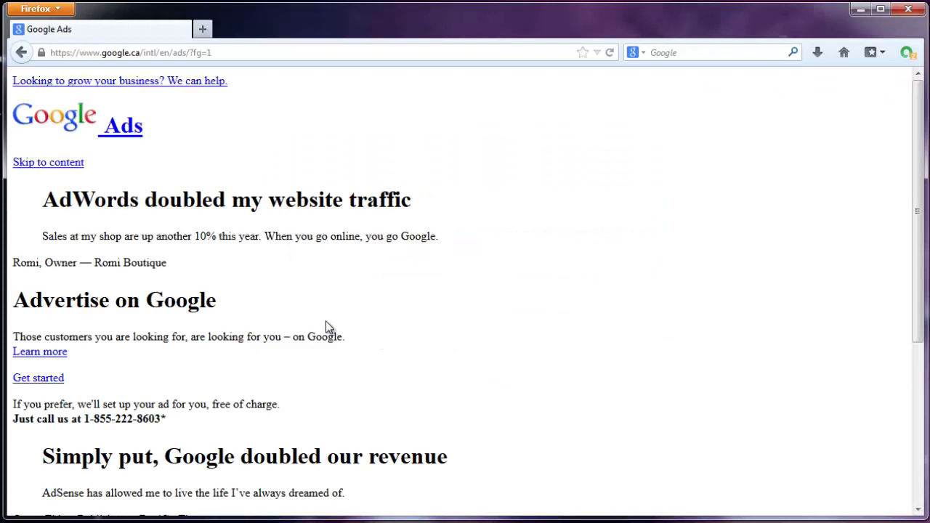
pyautogui.hotkey('alt', 'Left')
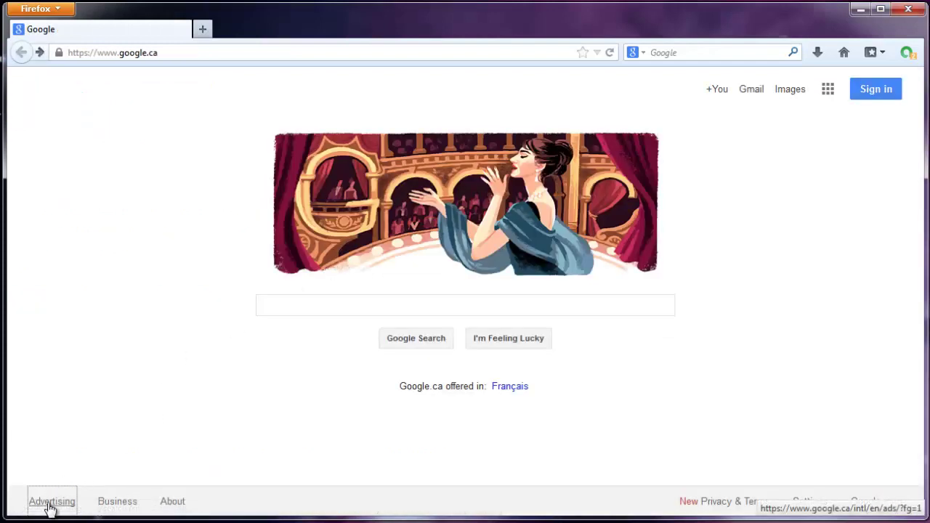
pyautogui.middleClick(51, 501)
pyautogui.middleClick(114, 501)
pyautogui.middleClick(169, 501)
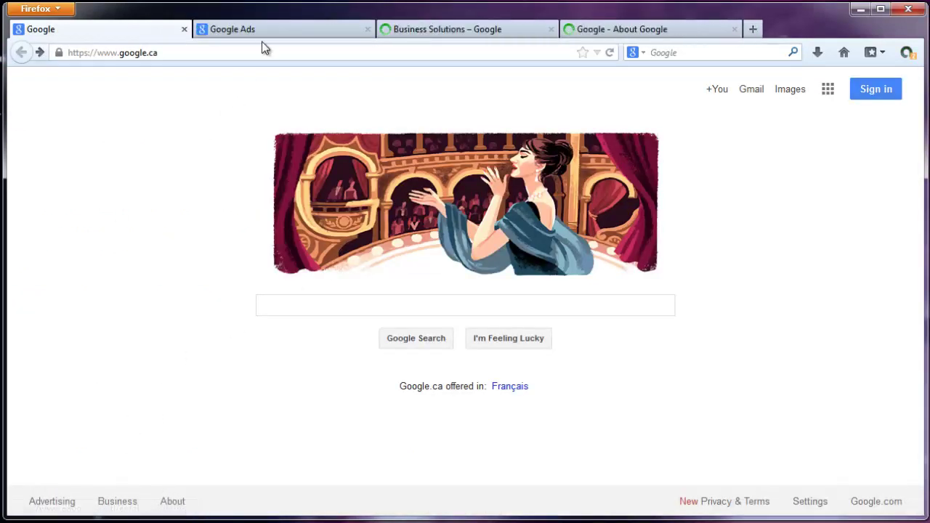
# View the Google Ads, Business Solutions and About Google tabs, then close them with Ctrl+W.
pyautogui.click(273, 31)
pyautogui.click(464, 30)
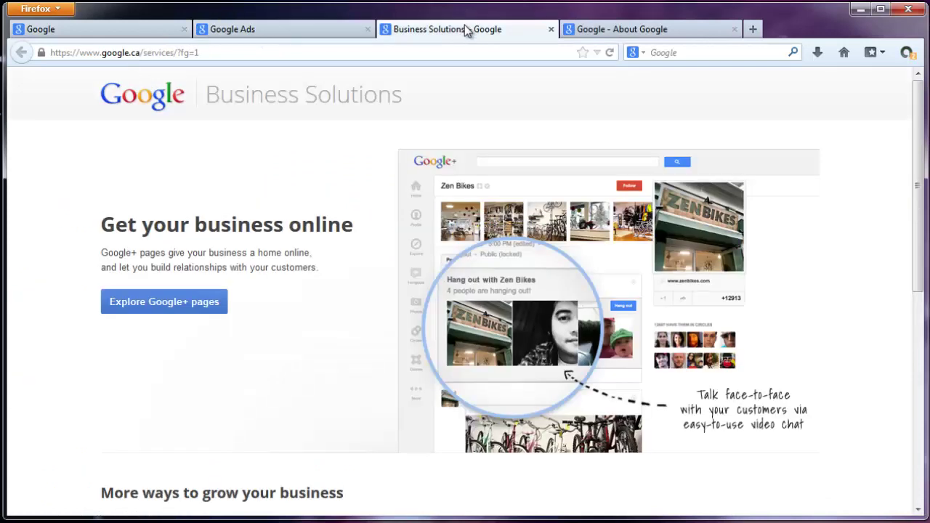
pyautogui.click(649, 29)
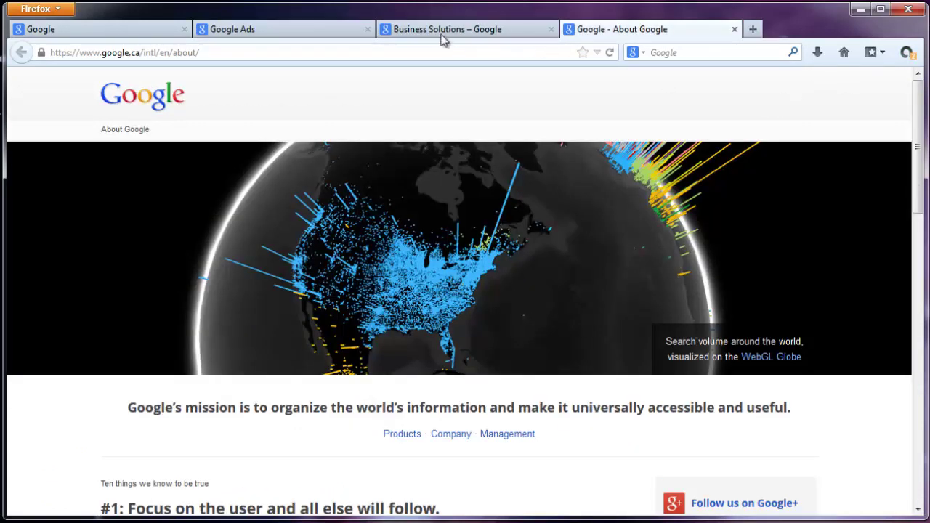
pyautogui.hotkey('ctrl', 'w')
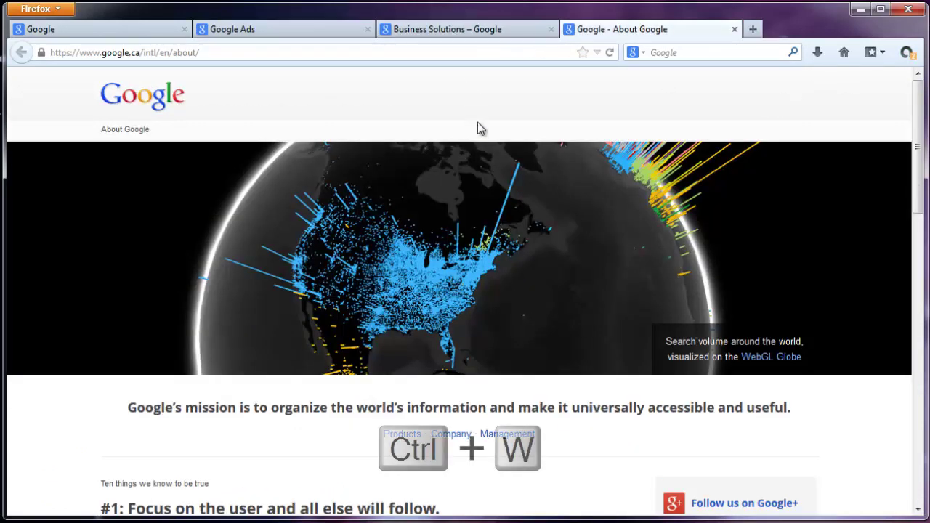
pyautogui.hotkey('ctrl', 'w')
pyautogui.hotkey('ctrl', 'w')
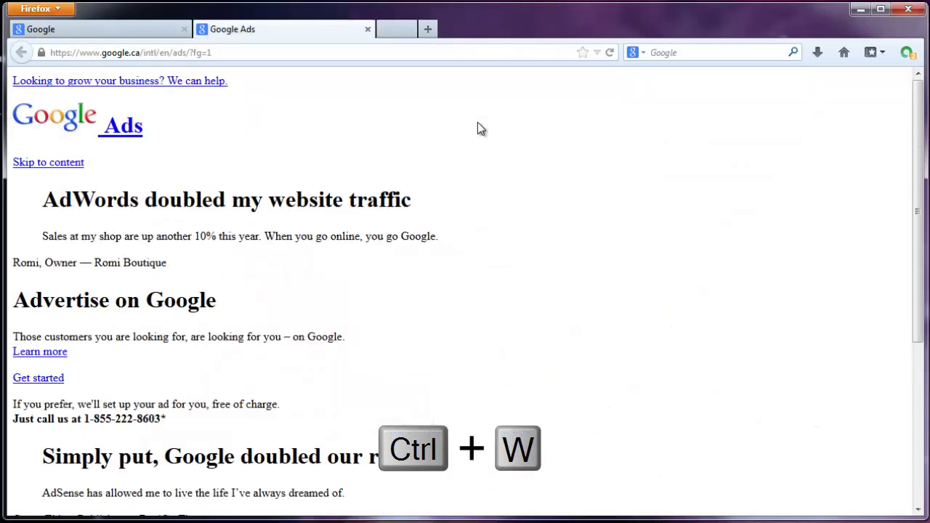
pyautogui.hotkey('ctrl', 'w')
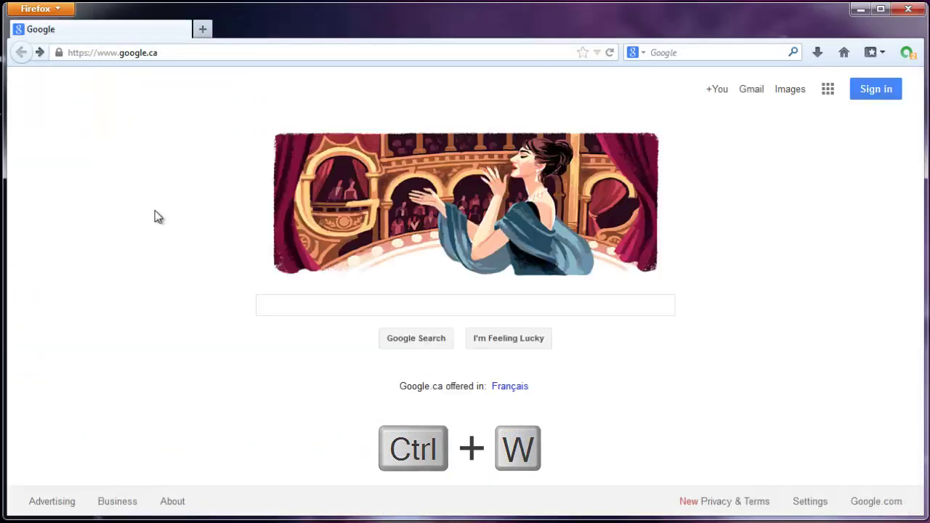
# Open the Advertising, Business and About footer links in background tabs.
pyautogui.middleClick(36, 505)
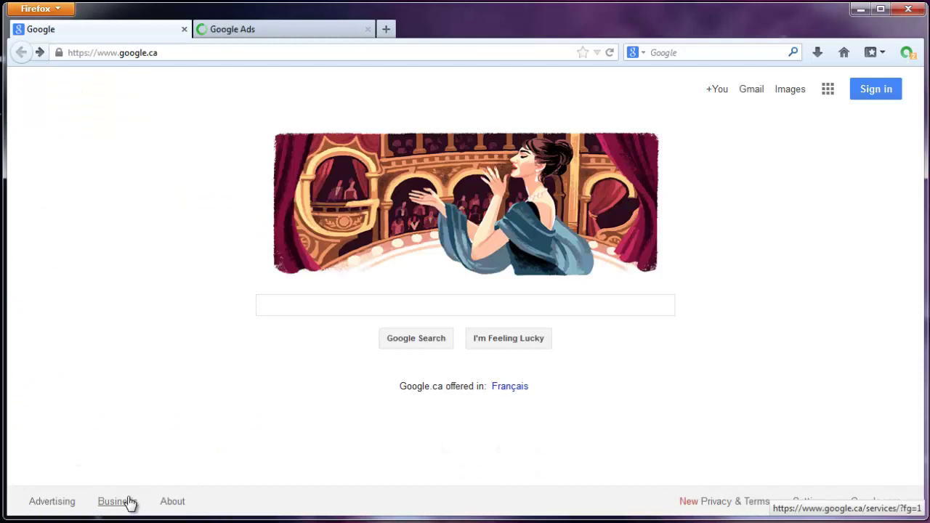
pyautogui.middleClick(123, 502)
pyautogui.middleClick(173, 502)
# Cycle through the open tabs with Ctrl+Tab and load the home page with Alt+Home.
pyautogui.hotkey('ctrl', 'Tab')
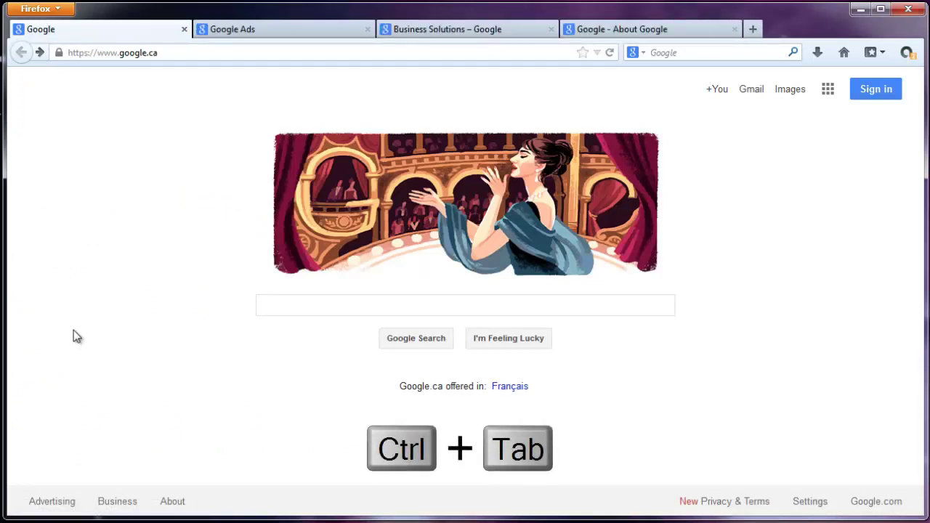
pyautogui.hotkey('ctrl', 'Tab')
pyautogui.hotkey('ctrl', 'Tab')
pyautogui.hotkey('ctrl', 'Tab')
pyautogui.hotkey('ctrl', 'Tab')
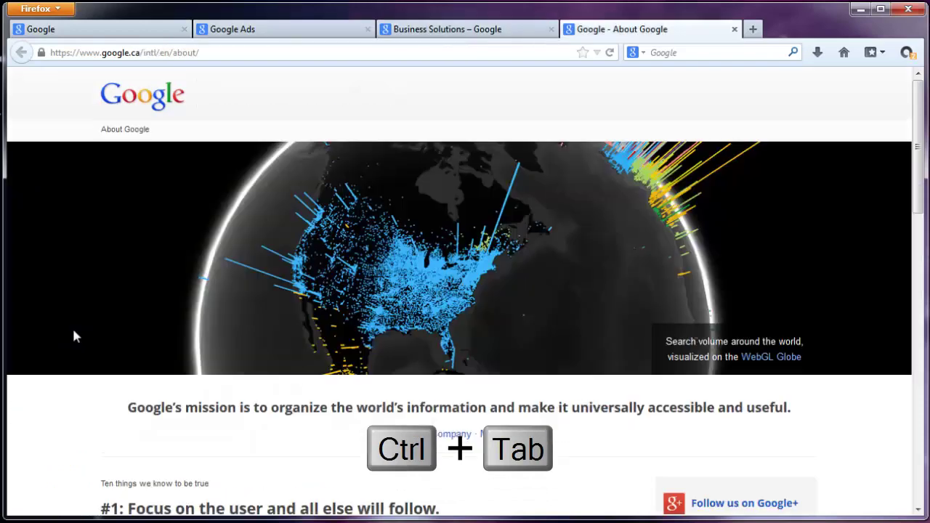
pyautogui.hotkey('ctrl', 'Tab')
pyautogui.hotkey('ctrl', 'Tab')
pyautogui.hotkey('ctrl', 'Tab')
pyautogui.hotkey('ctrl', 'Tab')
pyautogui.hotkey('ctrl', 'Tab')
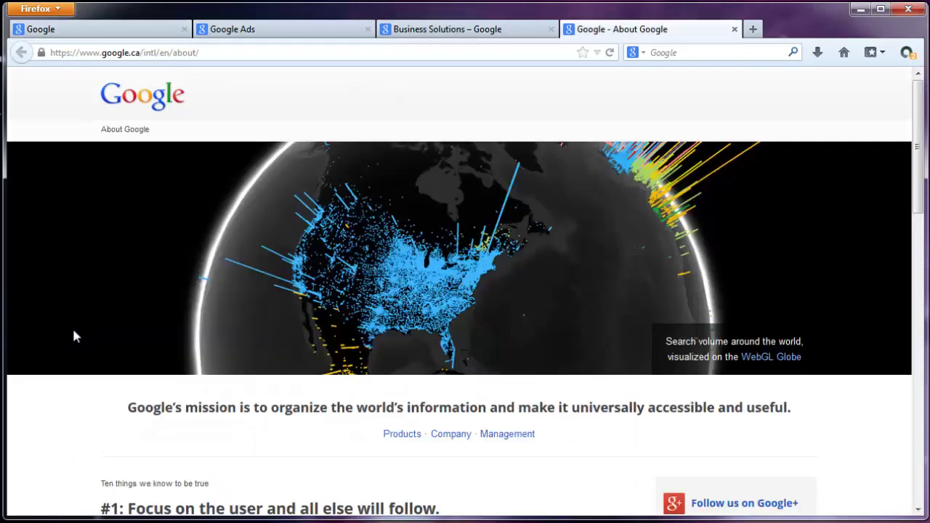
pyautogui.hotkey('ctrl', 'Tab')
pyautogui.hotkey('ctrl', 'Tab')
pyautogui.hotkey('alt', 'Home')
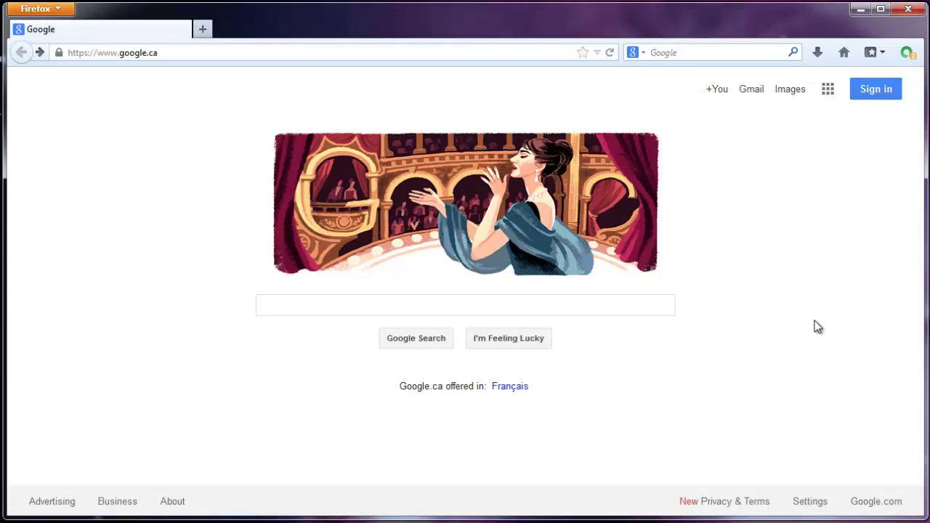
# Open a New Private Window using Ctrl+Shift+P and the Firefox menu.
pyautogui.hotkey('ctrl', 'shift', 'p')
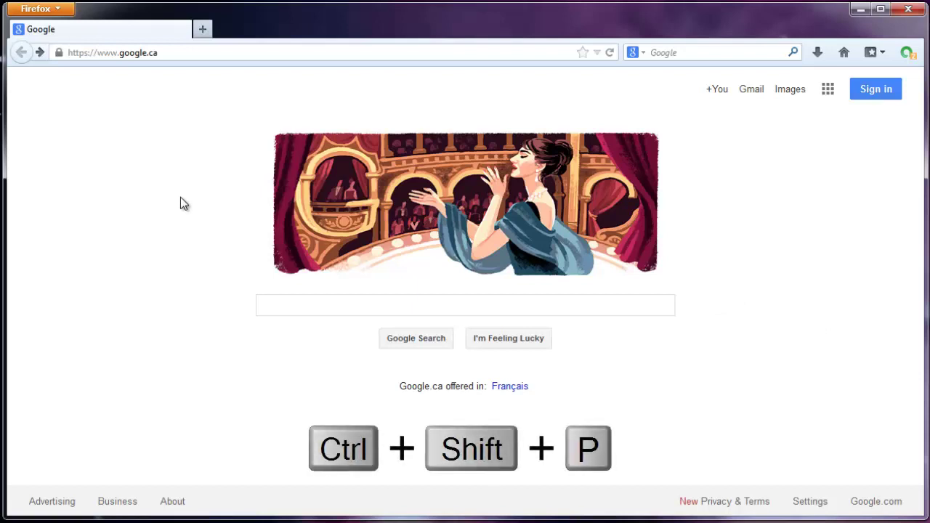
pyautogui.click(35, 10)
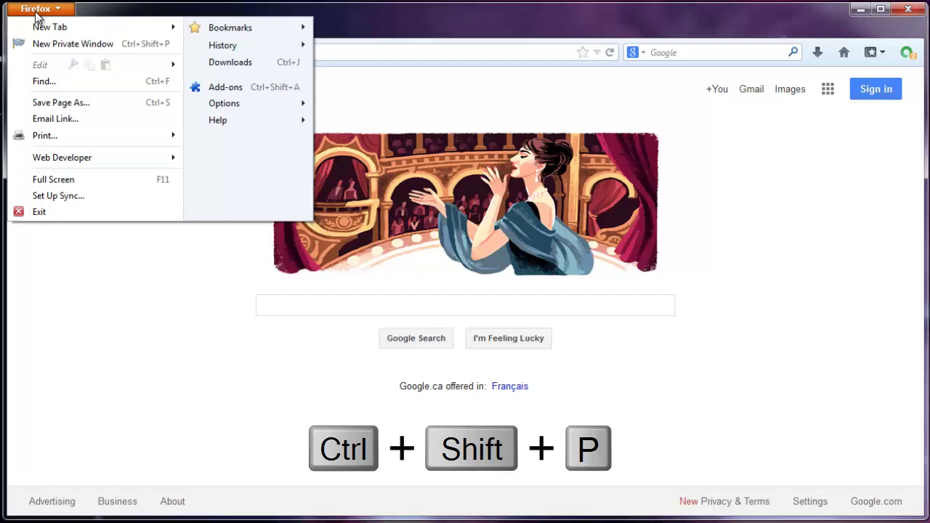
pyautogui.click(69, 45)
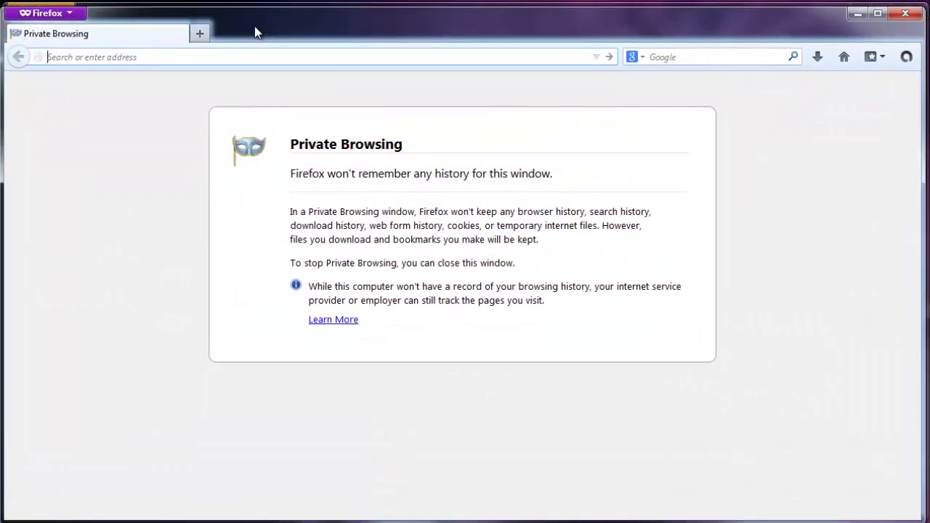